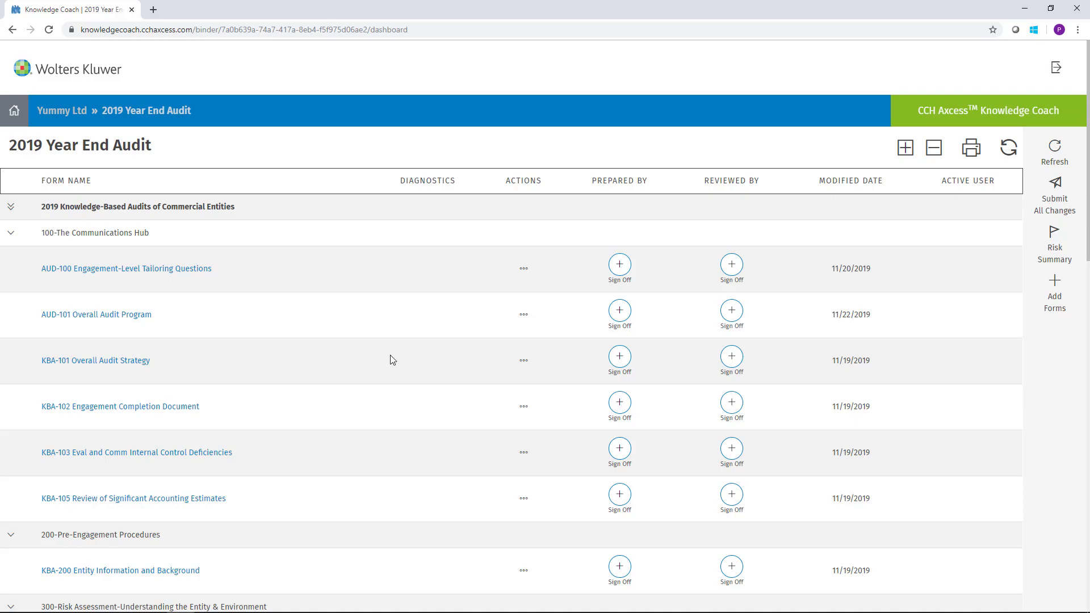
click(96, 314)
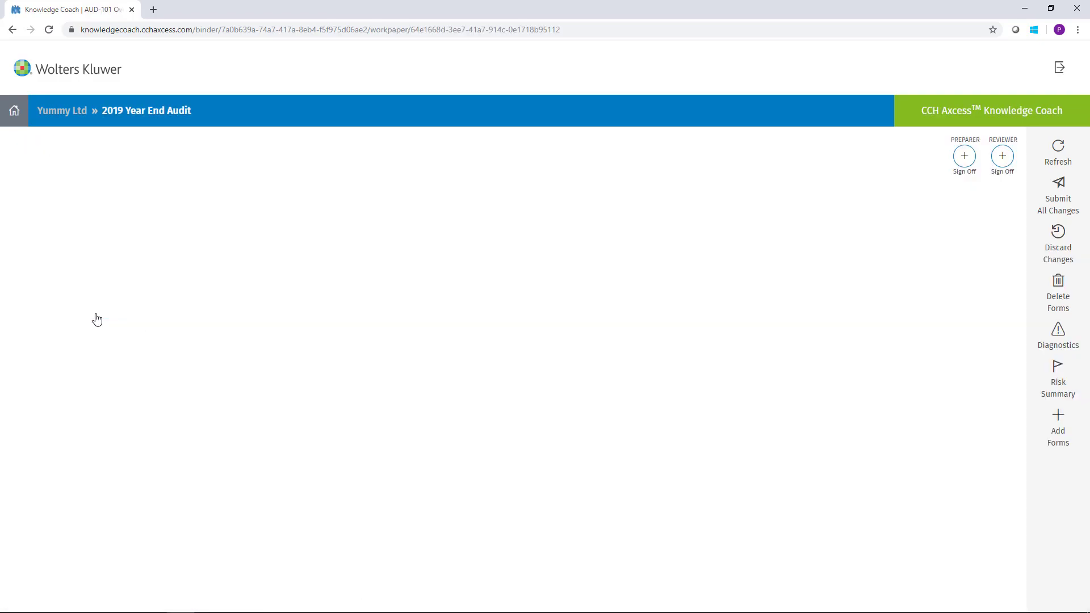
scroll(274, 402, down, 3)
scroll(275, 402, down, 5)
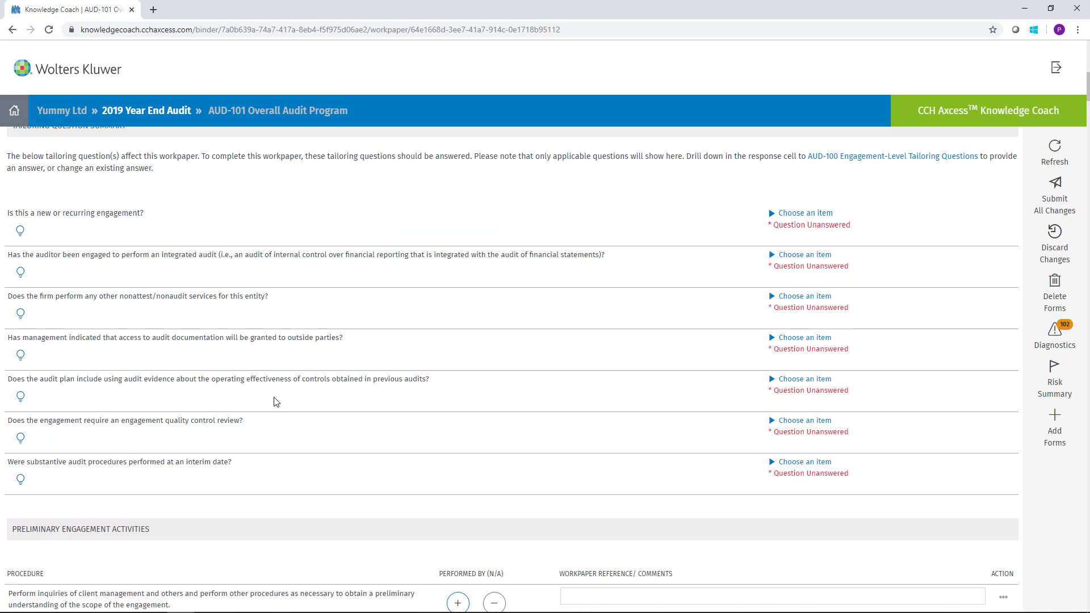
scroll(274, 402, down, 1)
scroll(275, 402, down, 3)
scroll(274, 402, down, 1)
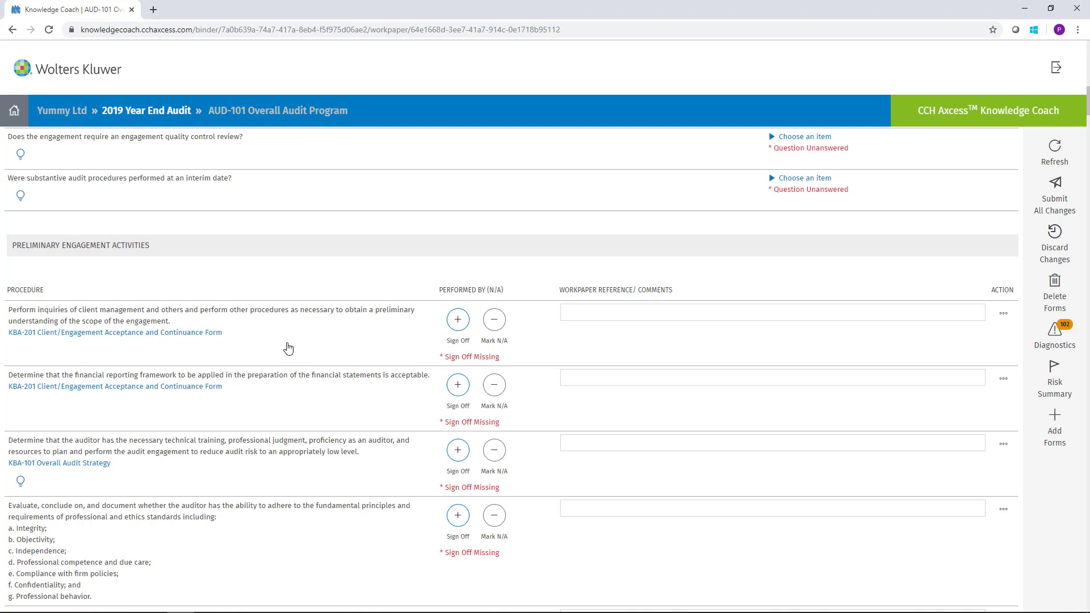
click(459, 321)
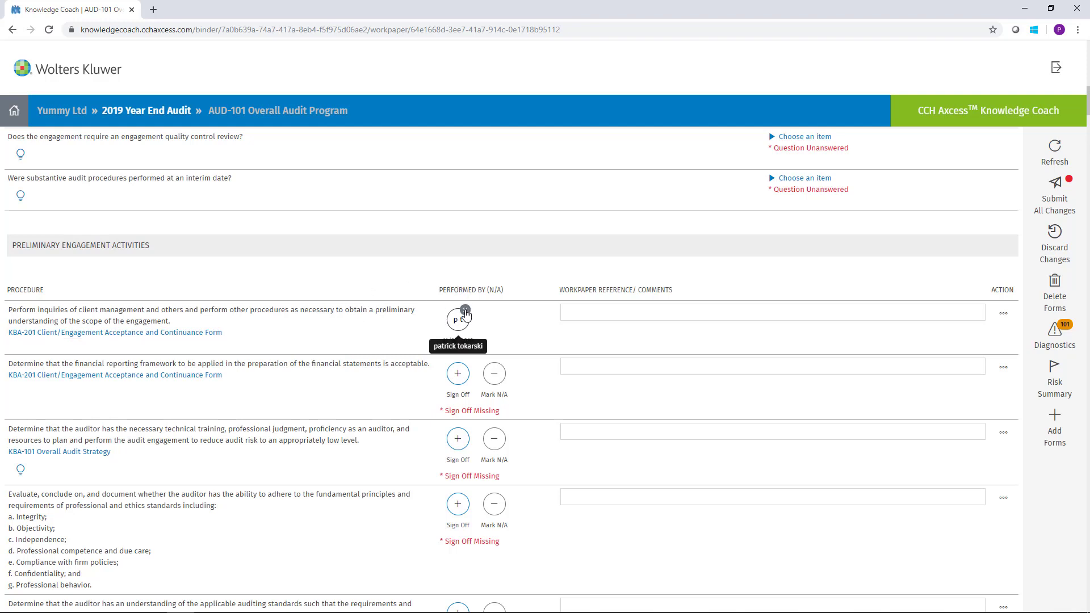
click(464, 313)
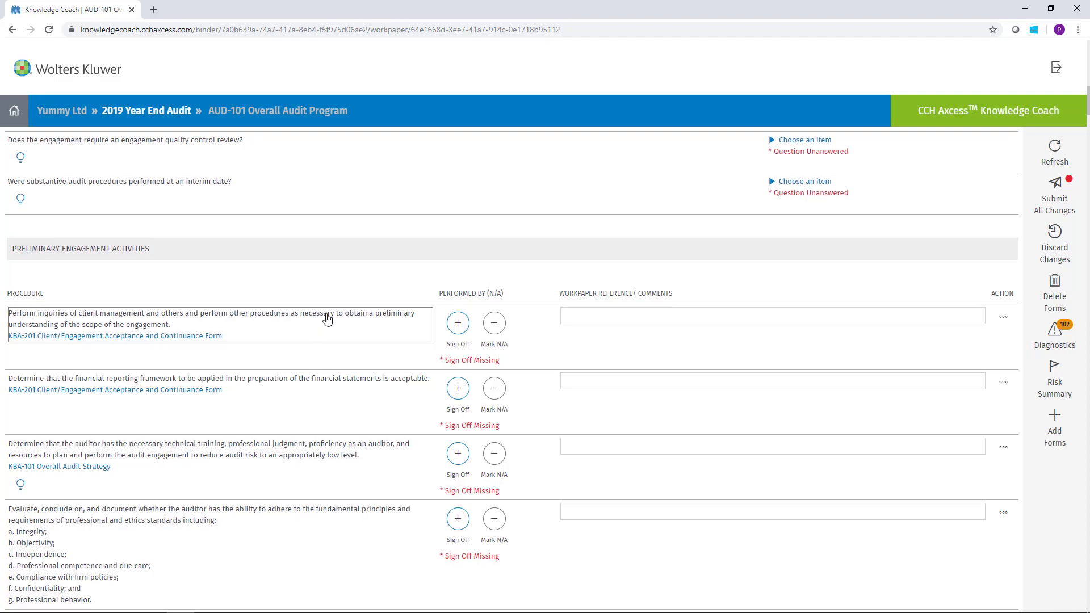
scroll(320, 324, up, 10)
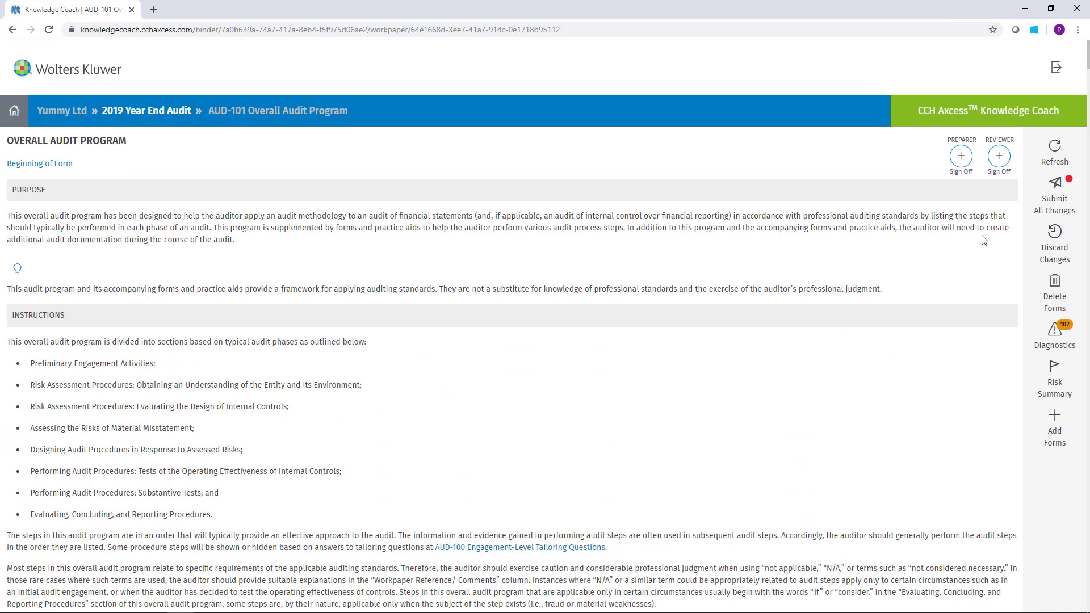
Step: Add the preparer sign-off for the whole AUD-101 Overall Audit Program form
click(961, 161)
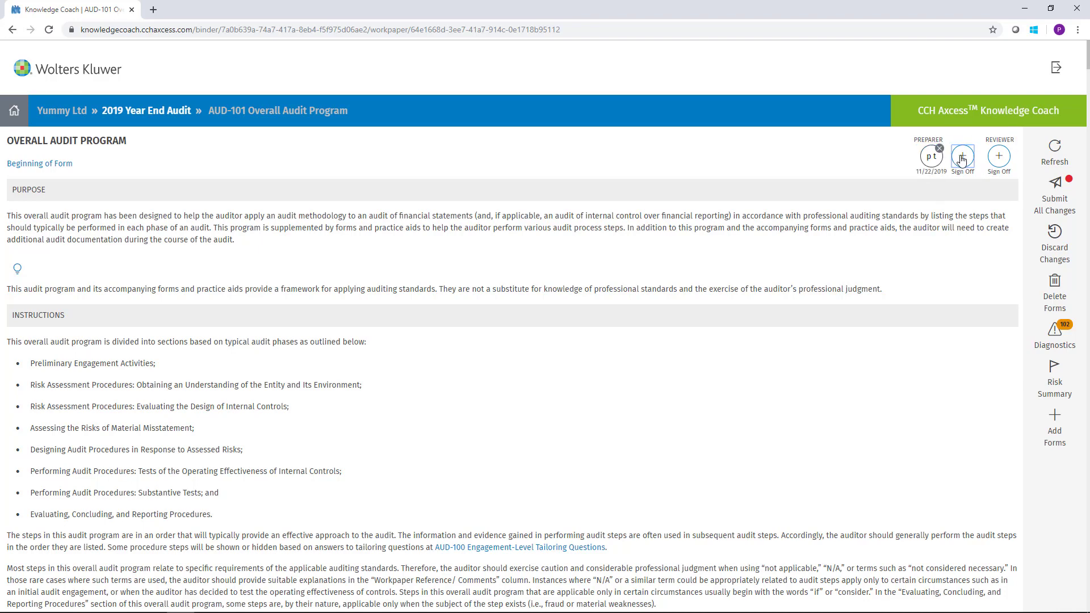
Step: From the 2019 Year End Audit dashboard, check AUD-101's preparer sign-off and add the reviewer sign-off
click(142, 111)
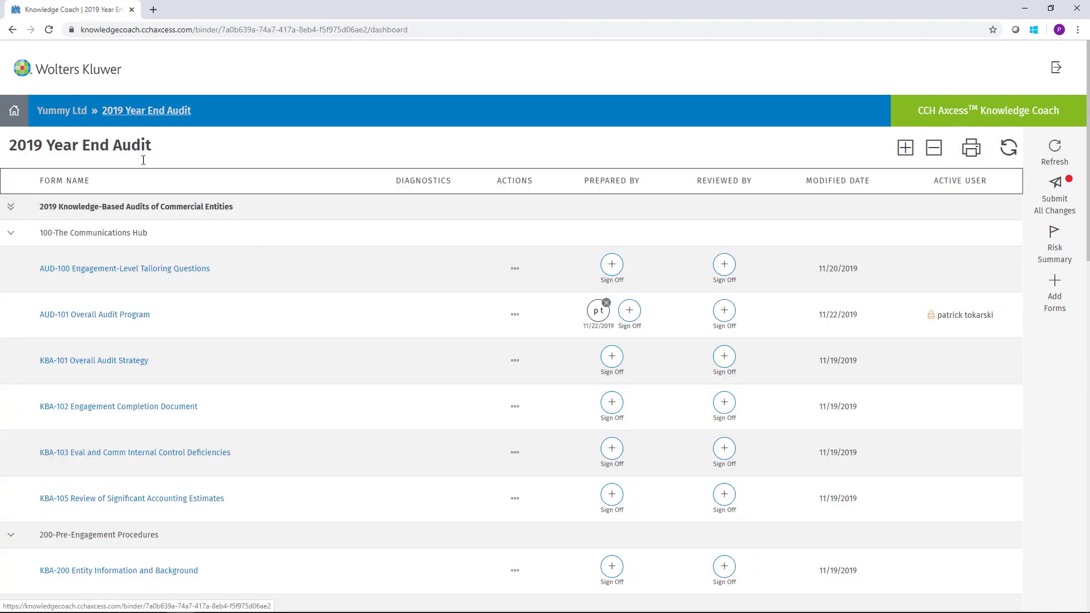
click(612, 323)
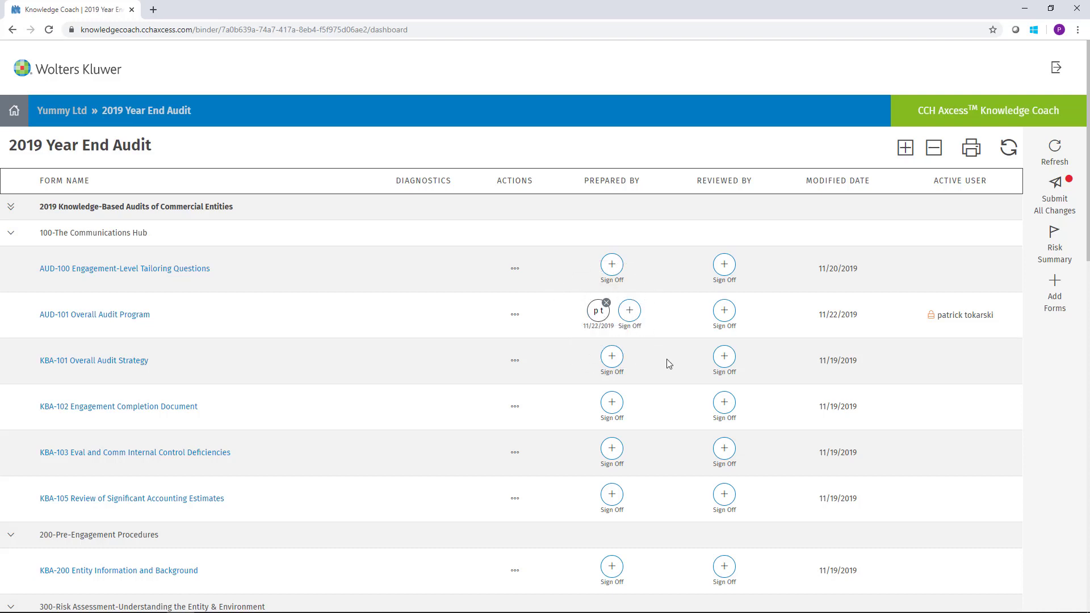
click(725, 313)
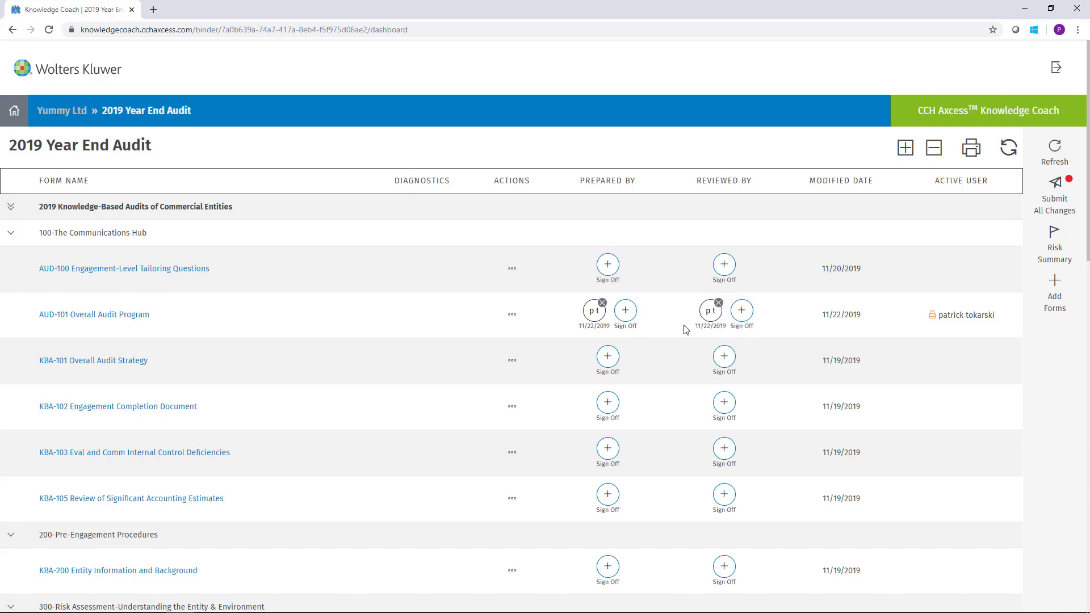